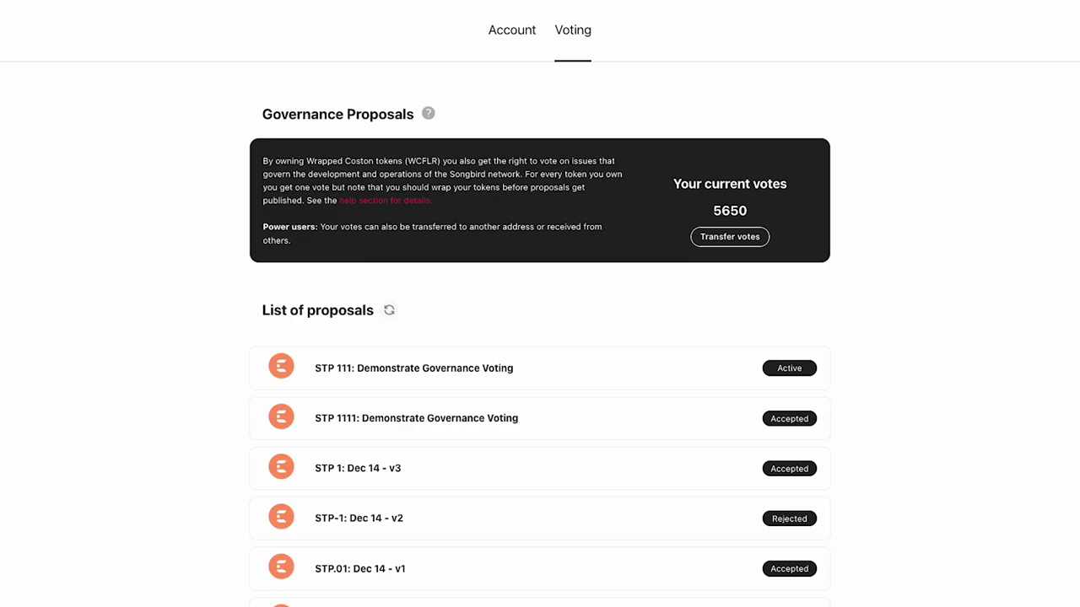
Show the account's CFLR and WCFLR balances and start wrapping CFLR into WCFLR
left_click(531, 40)
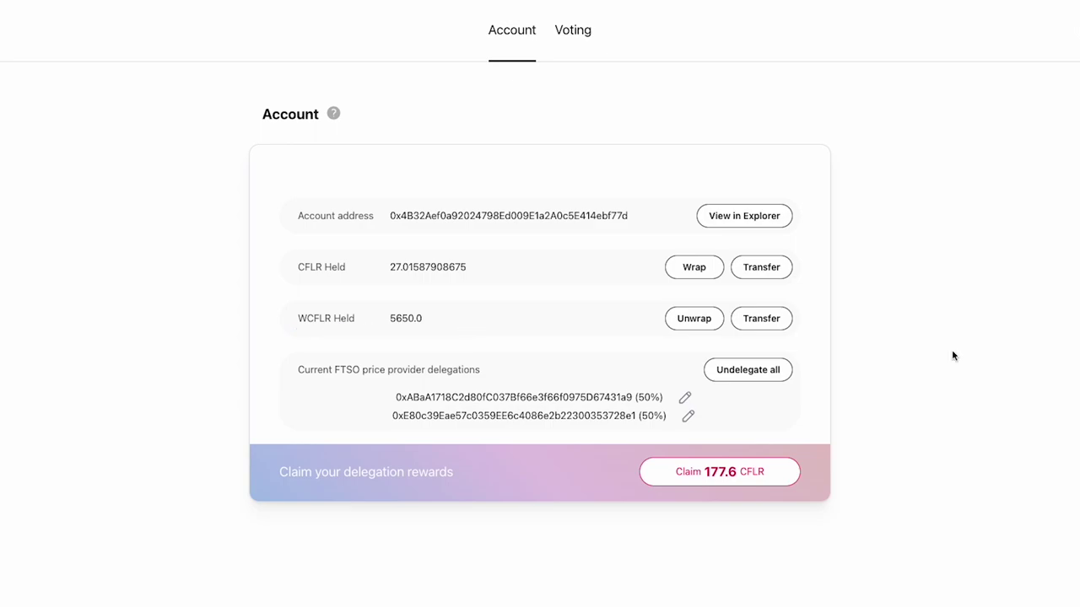
left_click(696, 268)
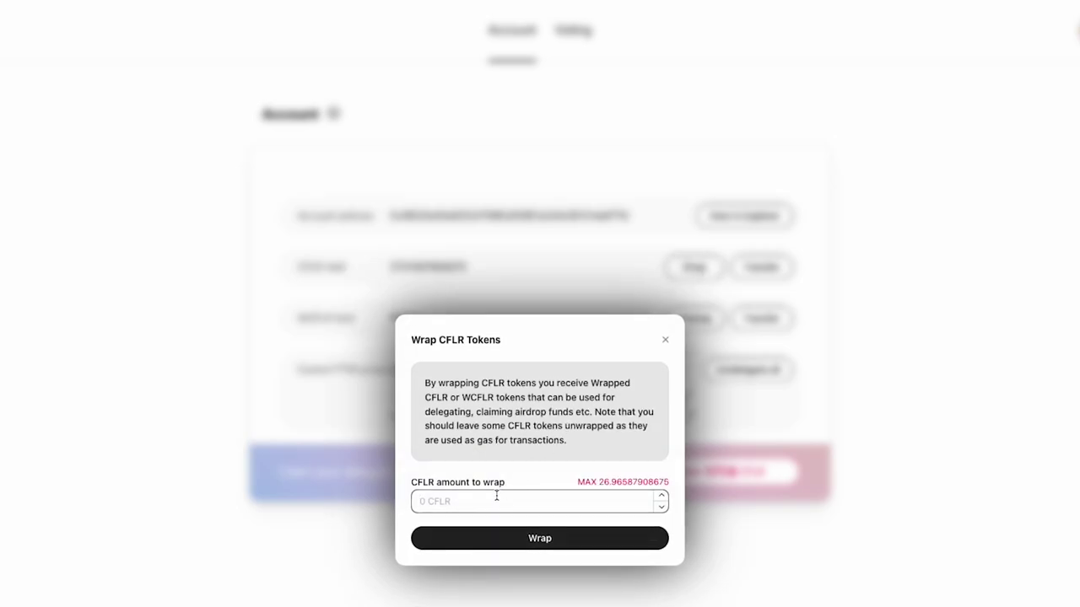
Wrap 20 CFLR into WCFLR and confirm the transaction in MetaMask
type("20")
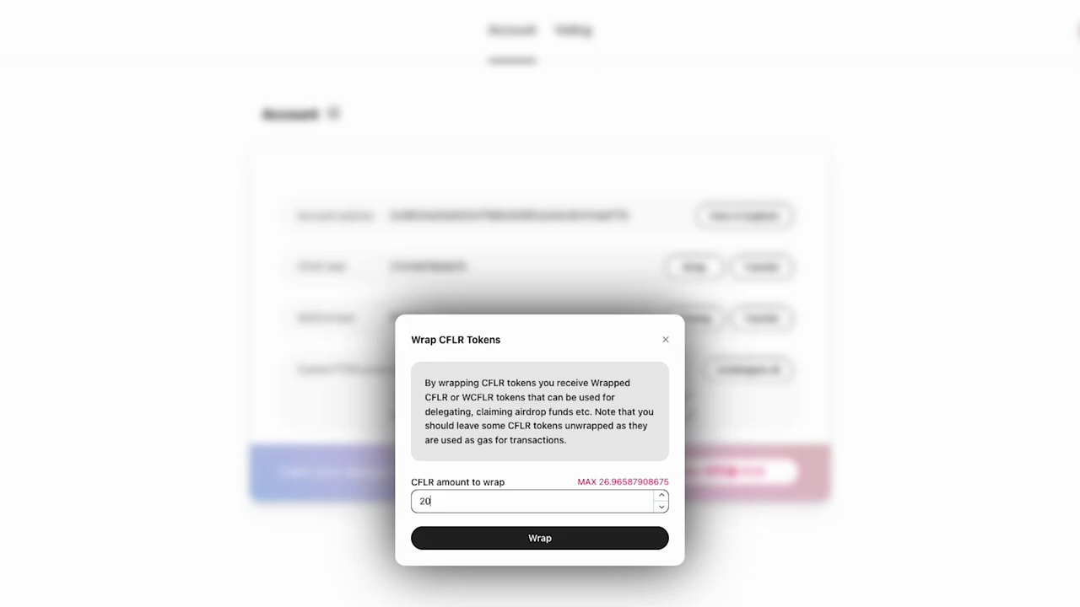
left_click(514, 543)
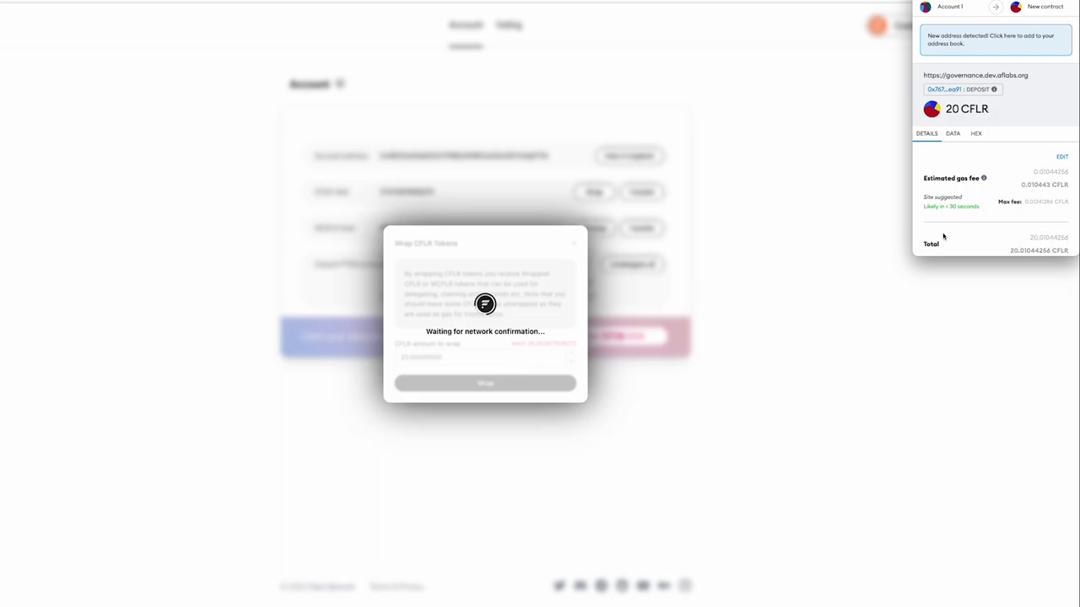
scroll(943, 237, "down", 1)
left_click(1054, 241)
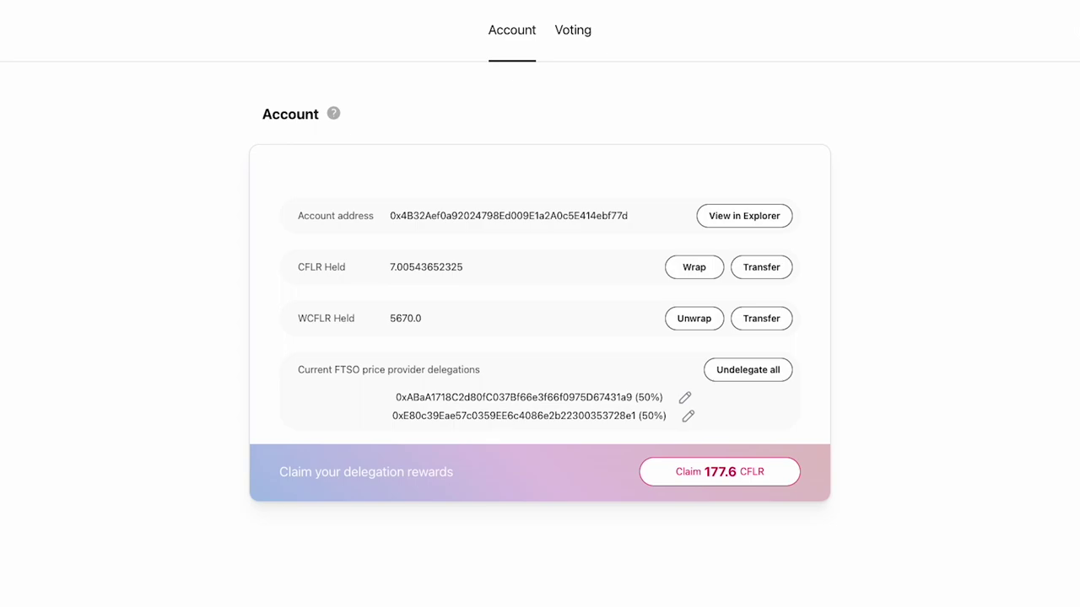
Return to the Voting proposals, now showing 5670 current votes, and bring up the MetaMask wallet
left_click(573, 34)
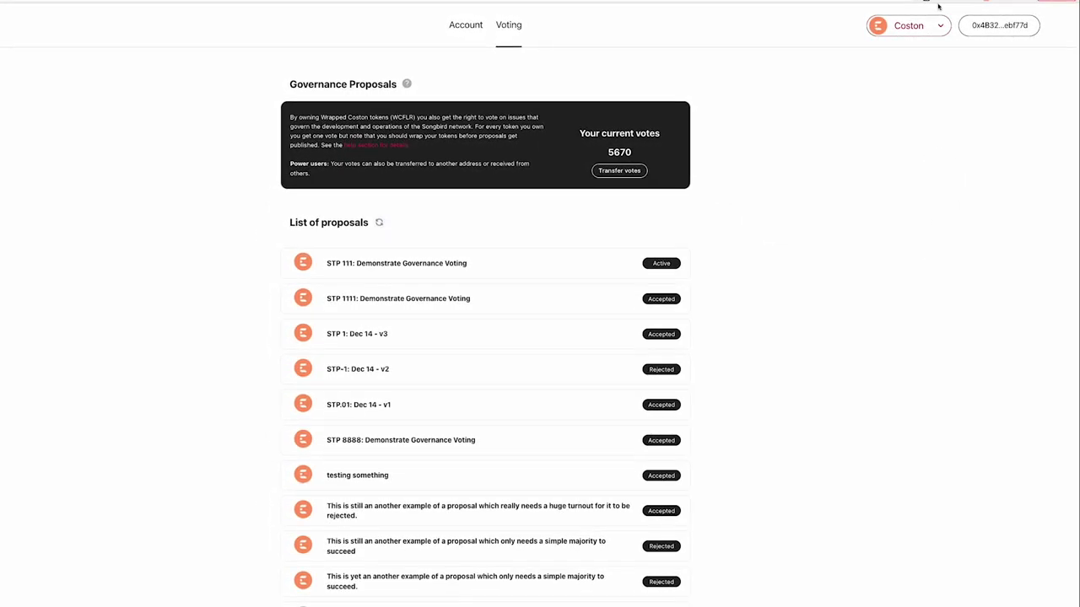
left_click(939, 2)
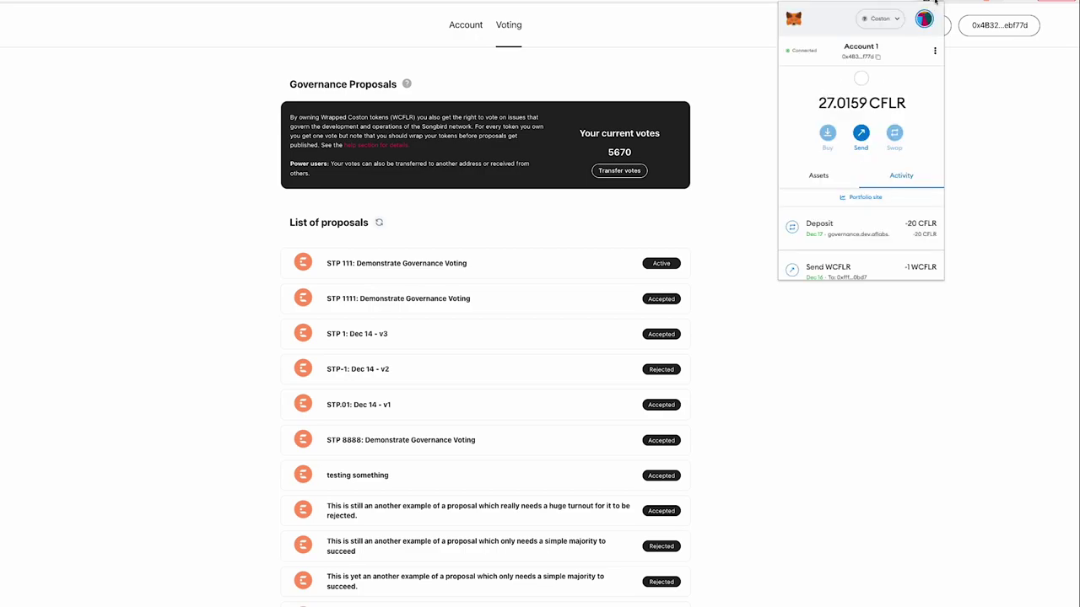
Copy Account 6's address in MetaMask, then switch back to Account 1 and close the wallet
left_click(923, 21)
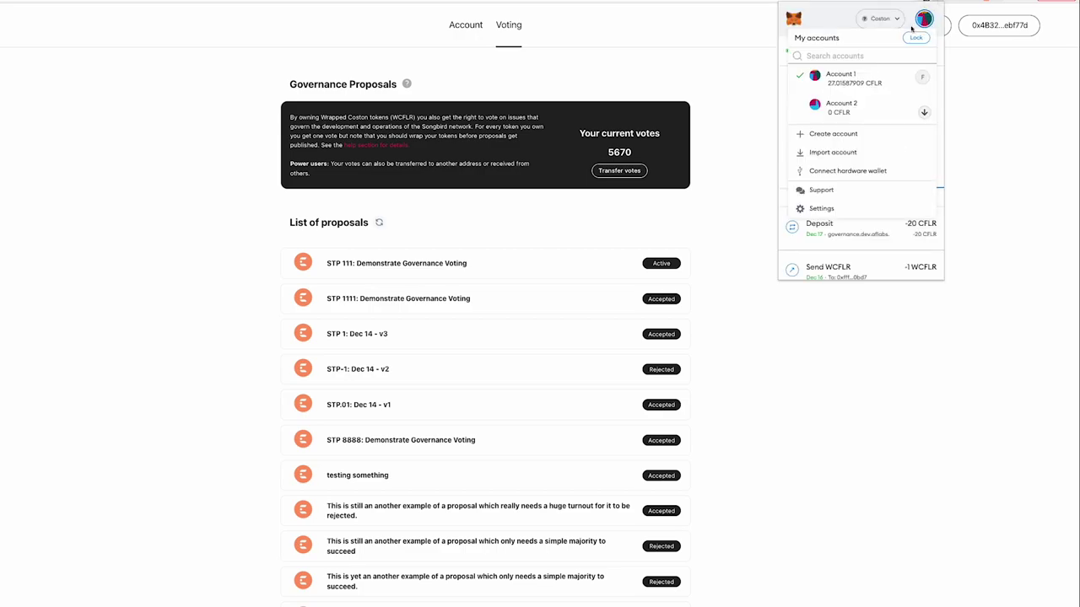
left_click(874, 87)
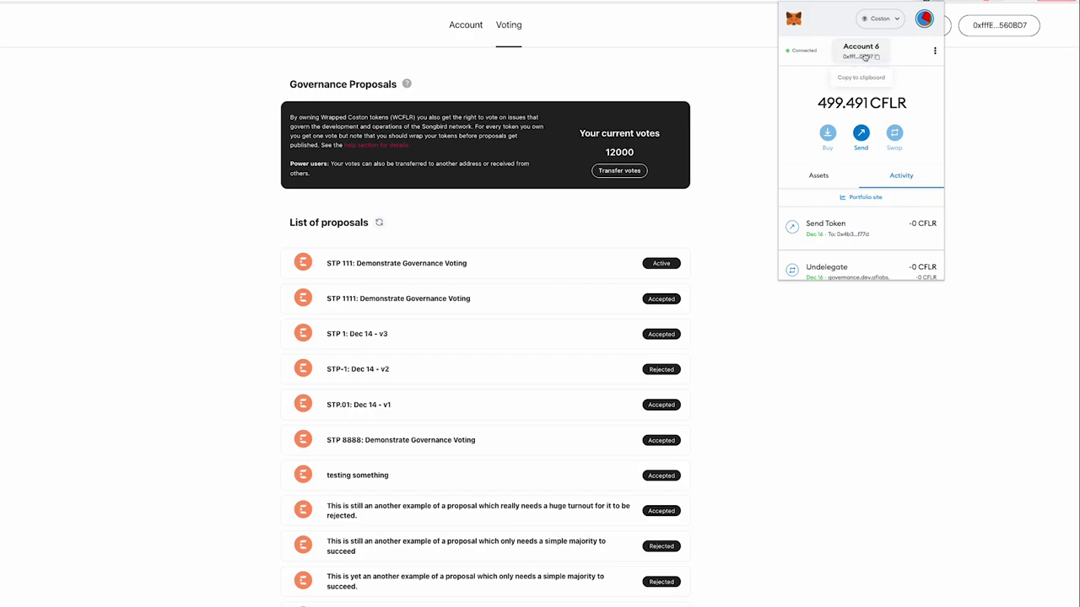
left_click(865, 56)
left_click(923, 20)
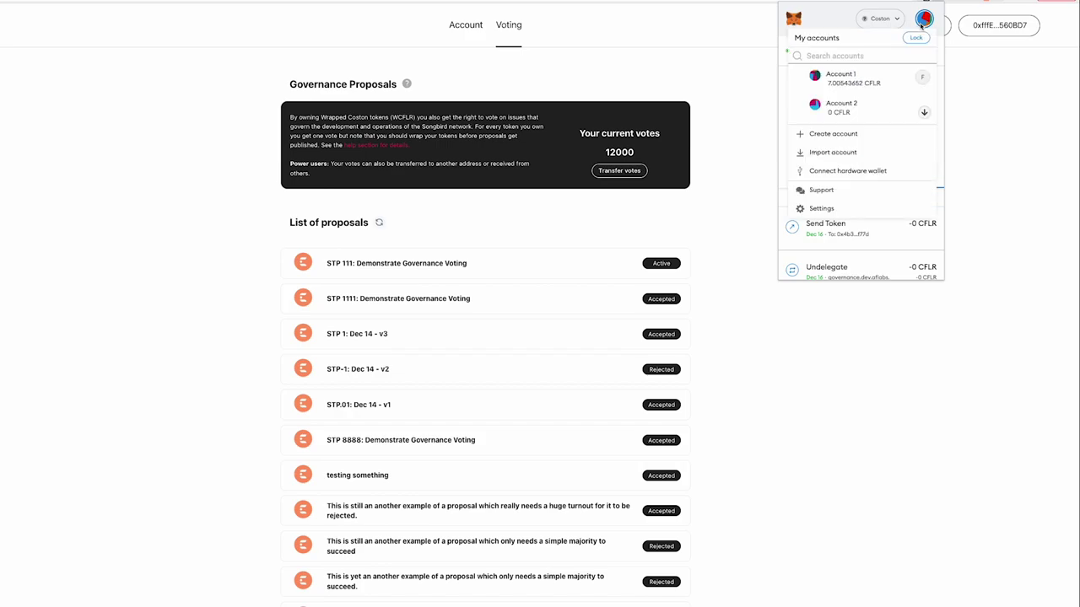
left_click(857, 81)
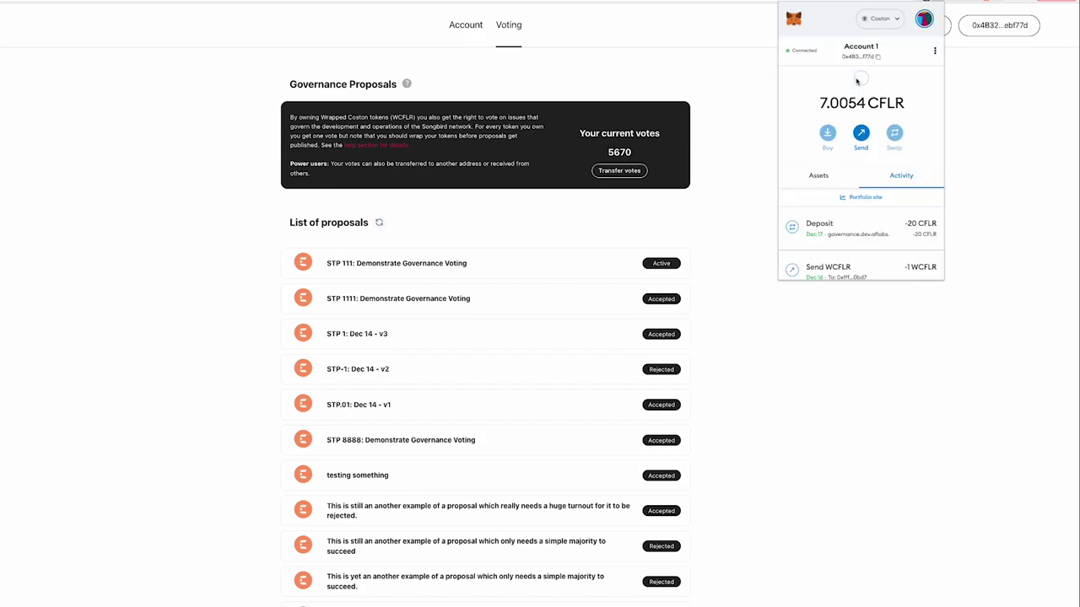
left_click(759, 118)
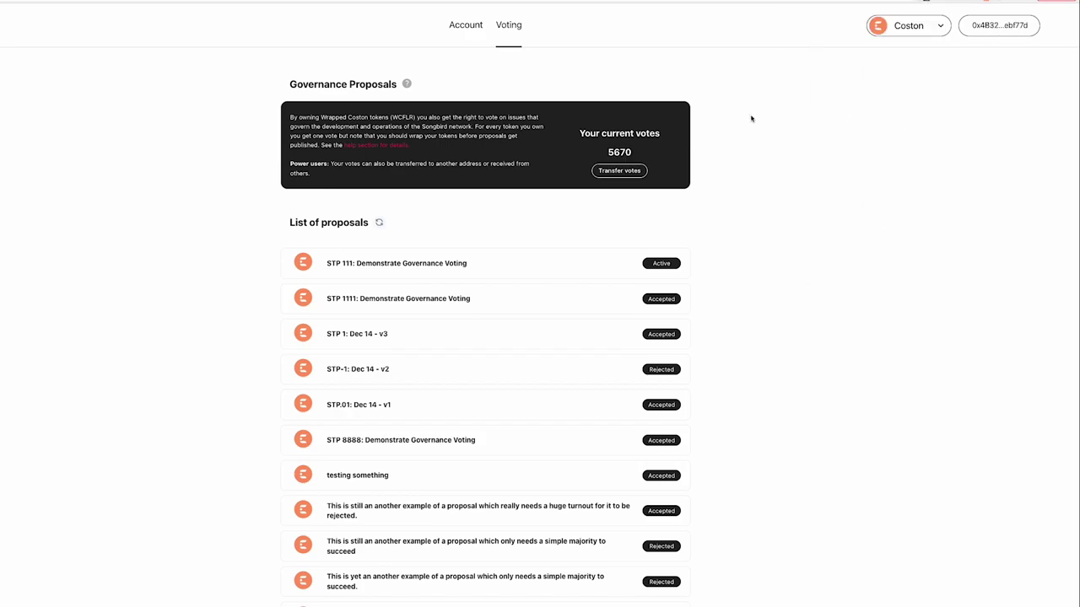
Transfer the 5670 votes to the copied Account 6 address
left_click(620, 170)
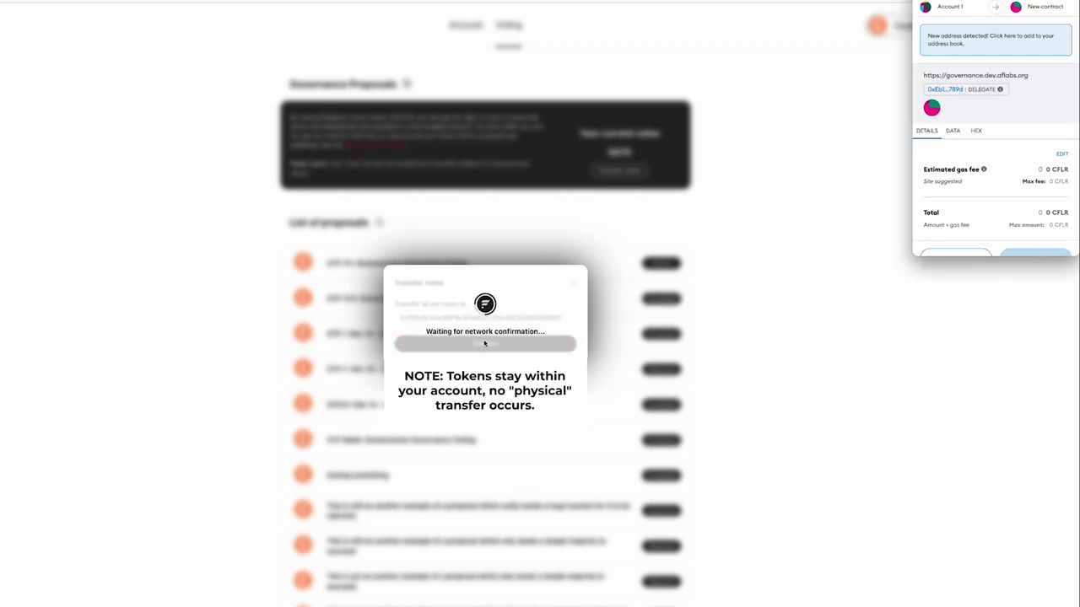
scroll(1046, 187, "down", 1)
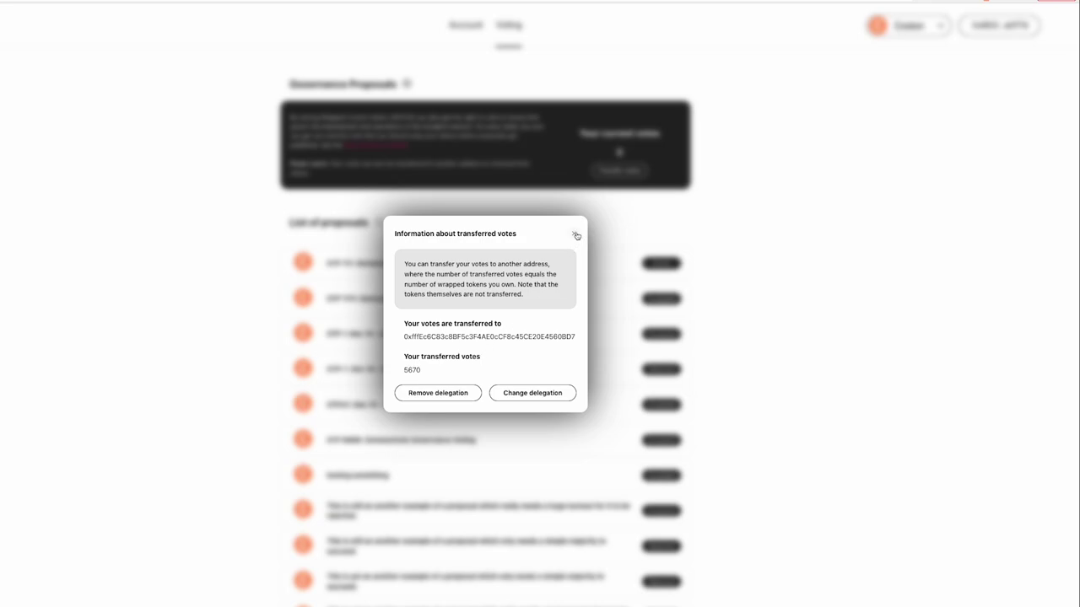
Close the transferred-votes information, leaving 0 current votes, and bring up the wallet
left_click(575, 233)
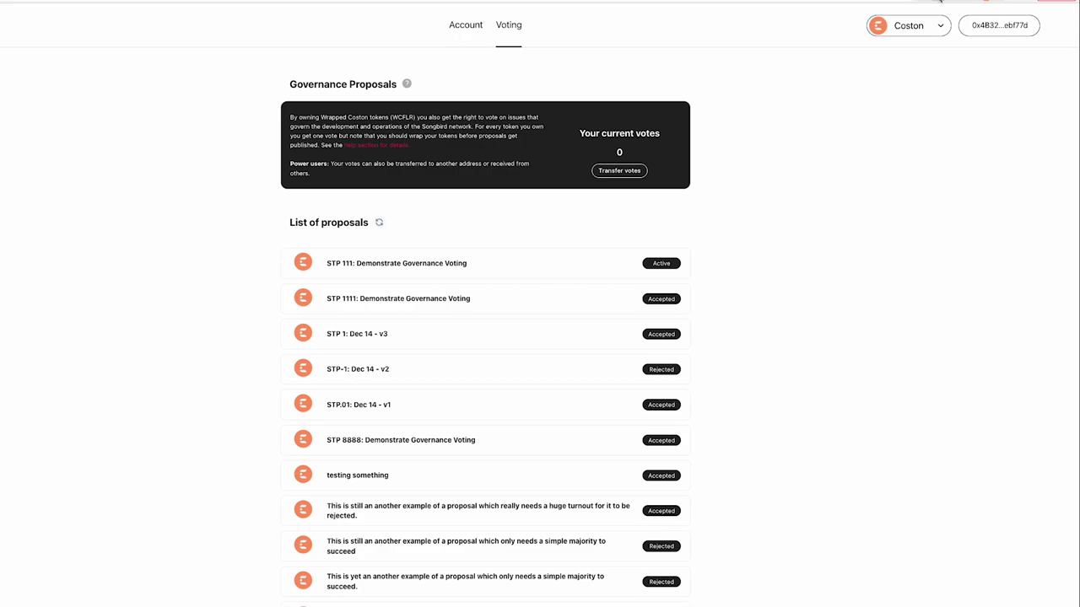
left_click(939, 1)
Switch MetaMask to Account 6 and close the popup, raising current votes to 17670
left_click(924, 18)
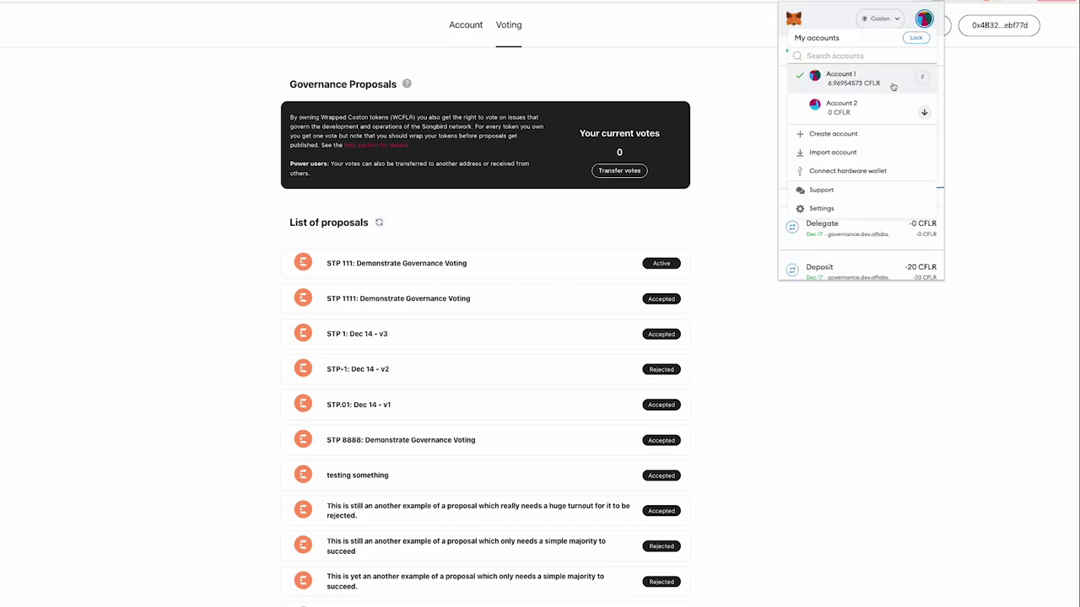
left_click(874, 85)
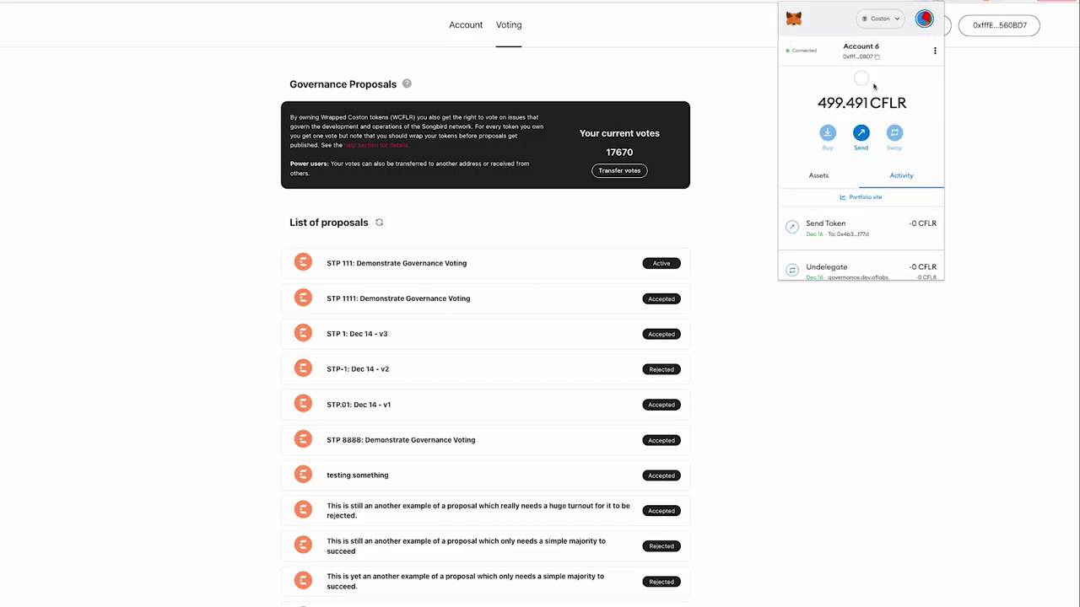
left_click(762, 148)
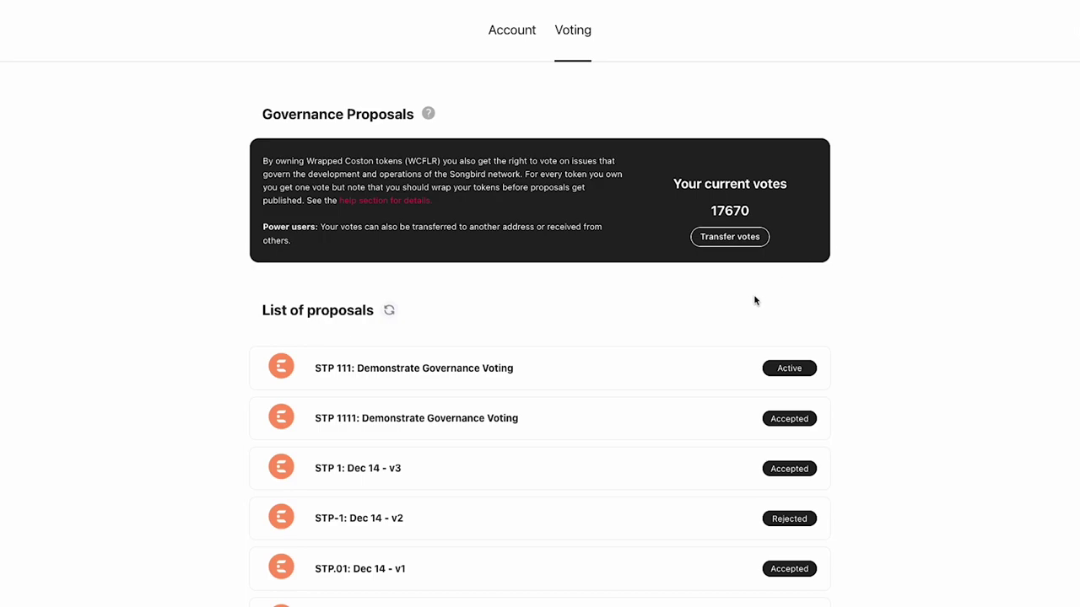
Open proposal STP 111, refresh its data to show 12000 available votes, and view its description
left_click(711, 382)
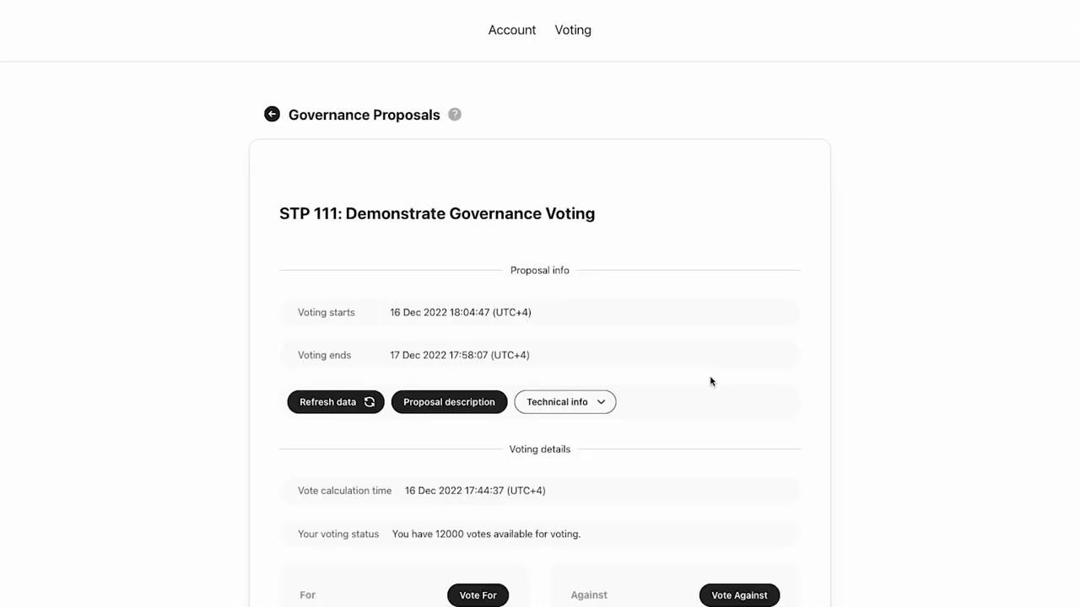
scroll(712, 383, "down", 4)
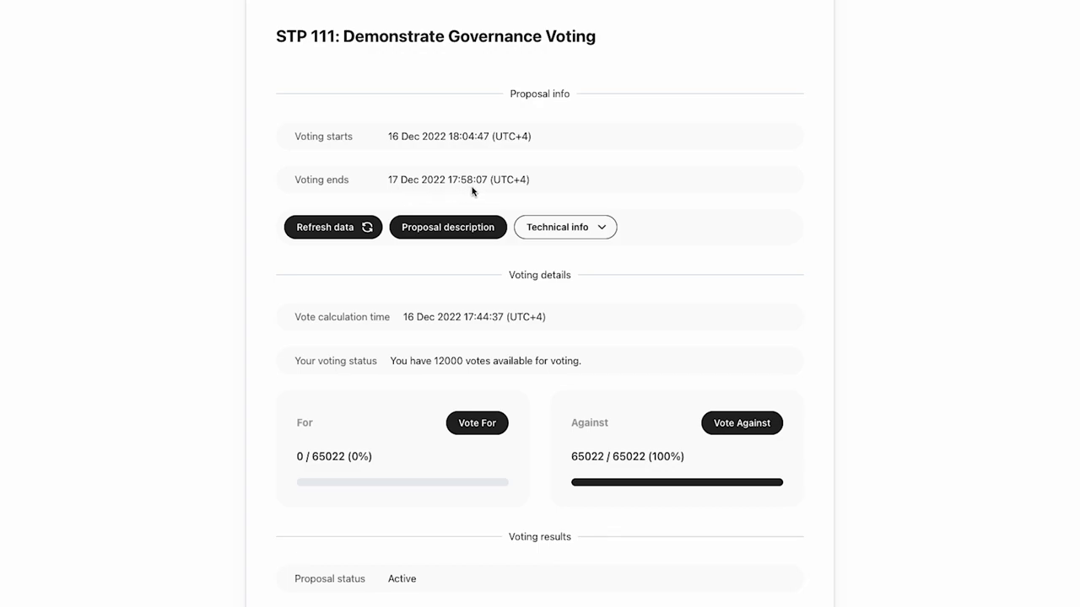
left_click(375, 230)
left_click(498, 238)
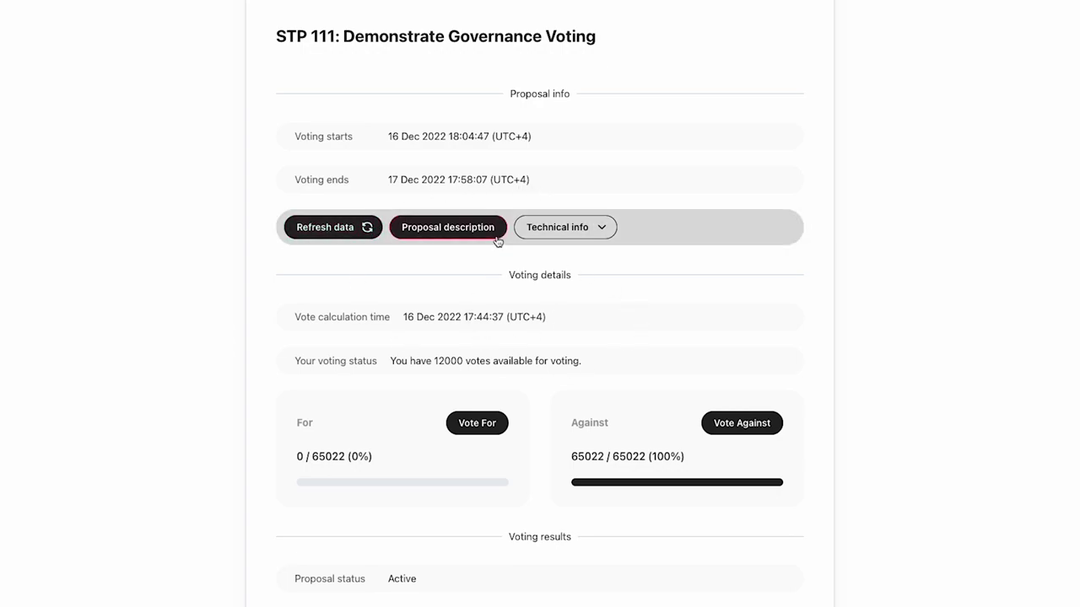
Expand STP 111's technical info to show vote calculation block 7388753 and the proposal ID
left_click(602, 228)
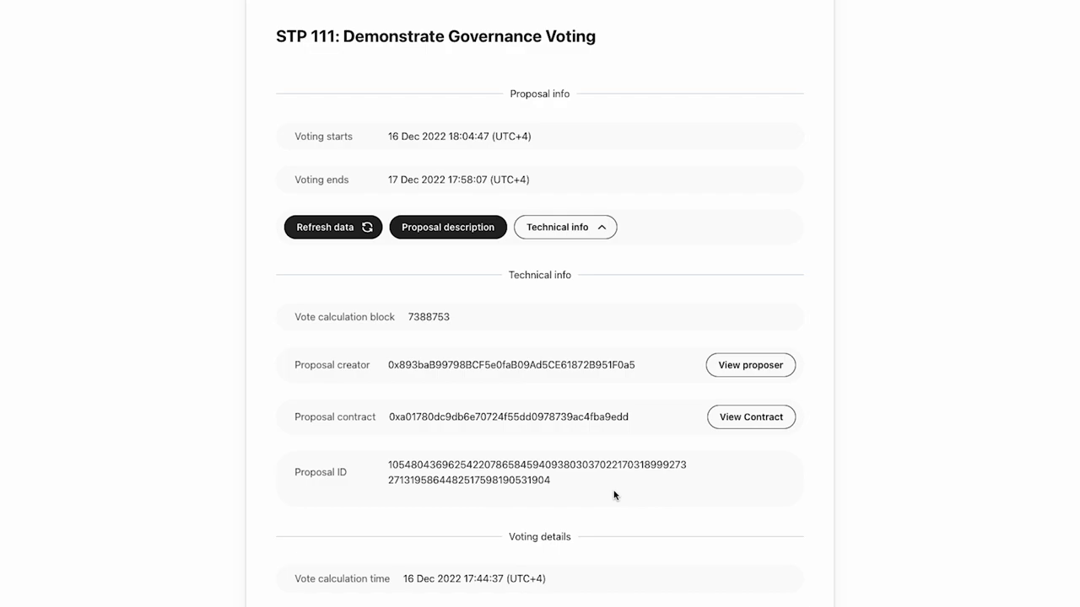
left_click(605, 236)
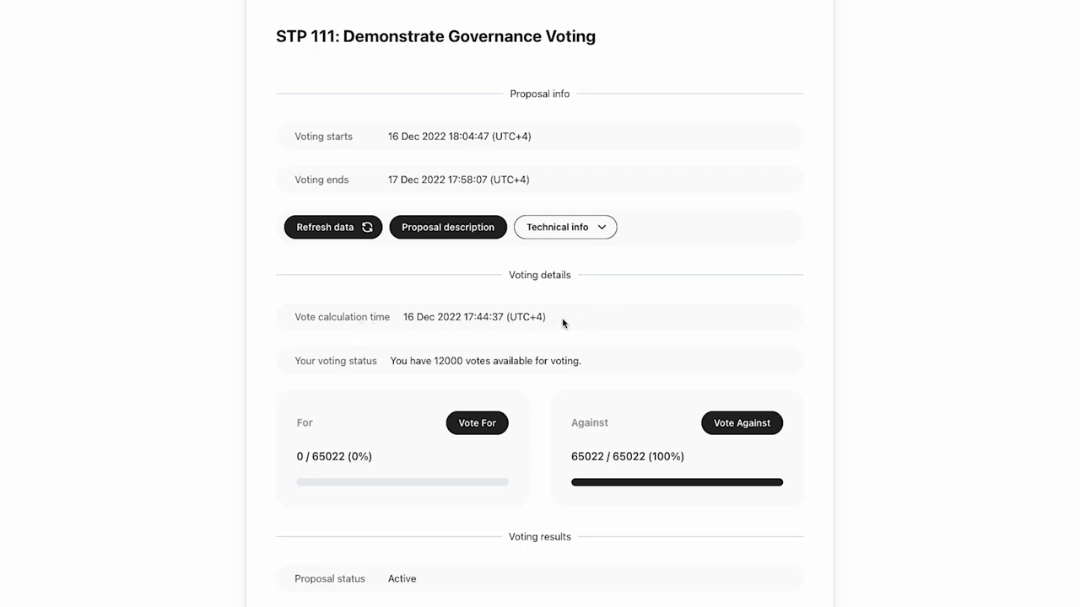
left_click(579, 231)
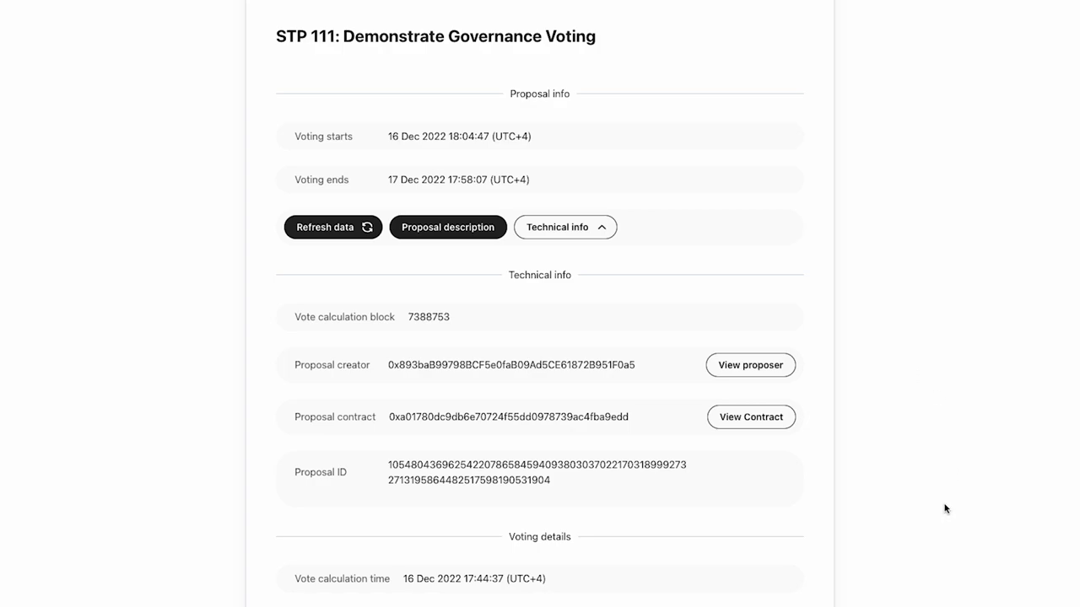
scroll(945, 508, "down", 1)
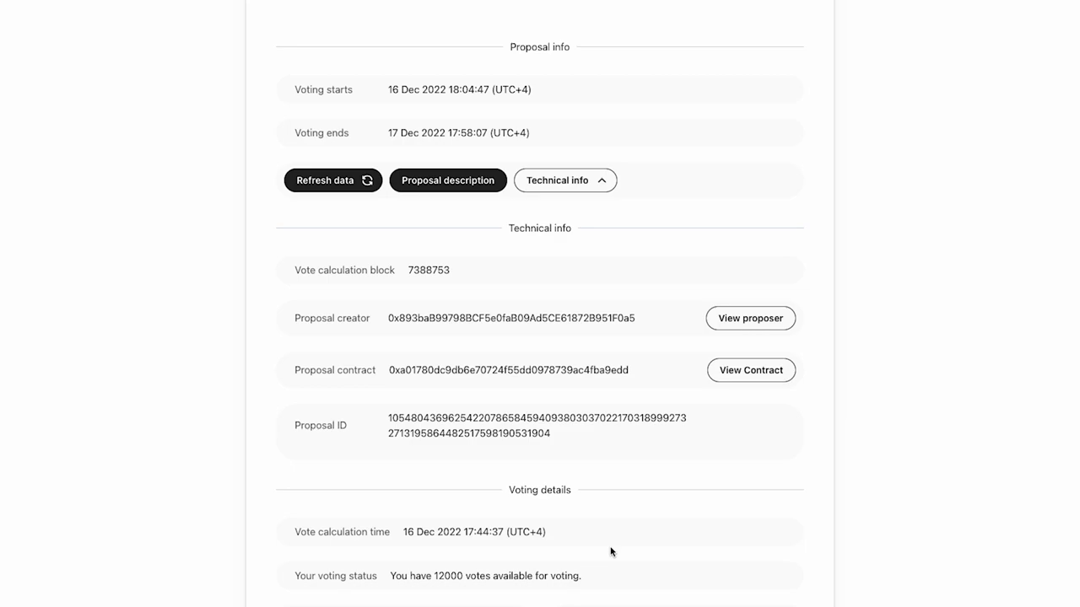
Collapse STP 111's Technical info section, leaving the voting details and For/Against tallies visible
left_click(604, 183)
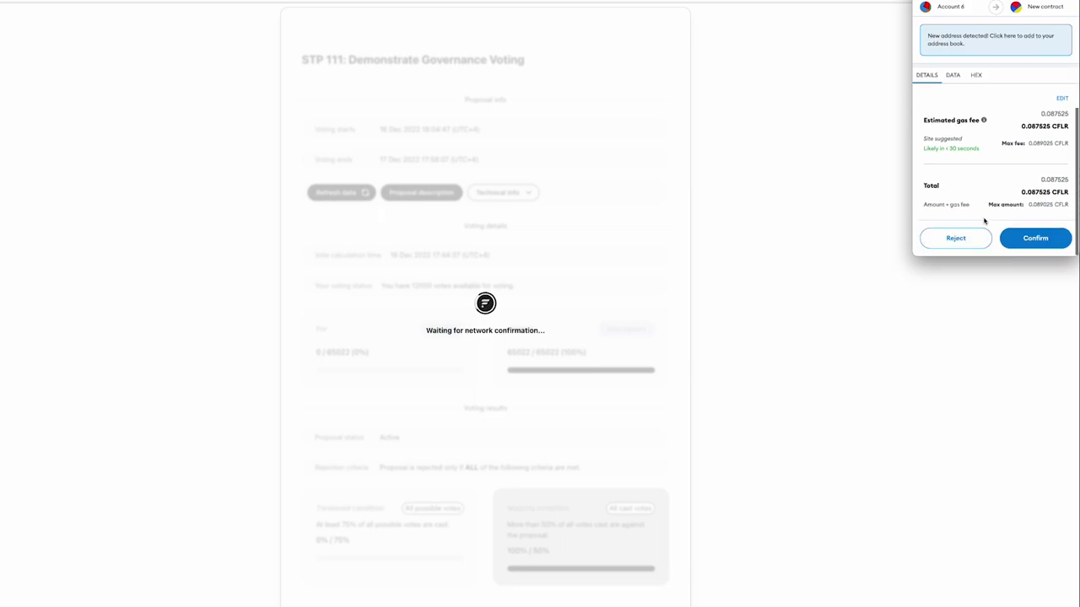
Confirm the 12000-vote For transaction on STP 111 in MetaMask
left_click(1037, 244)
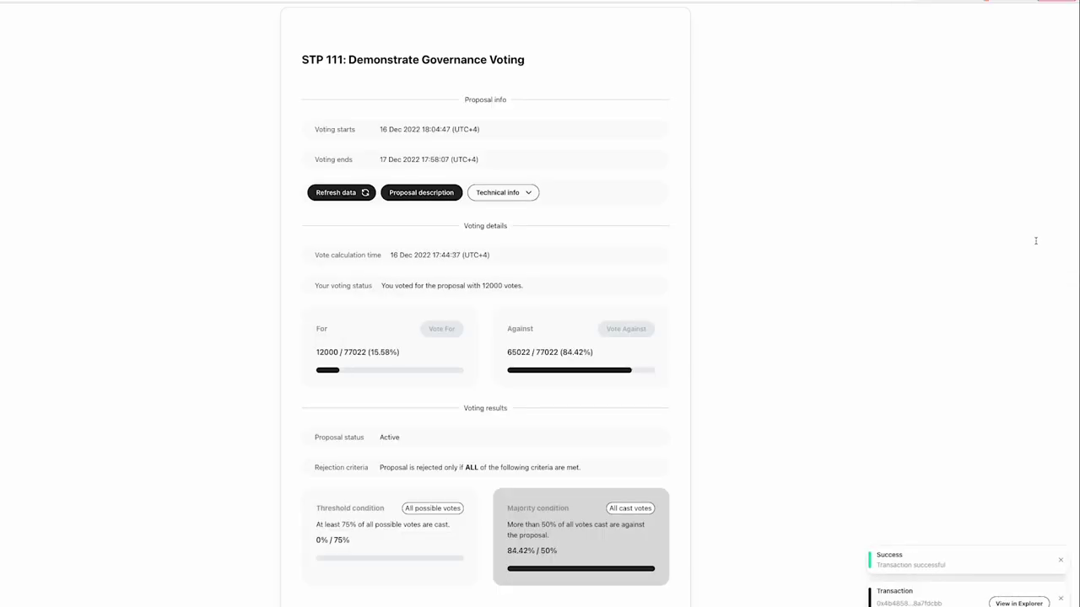